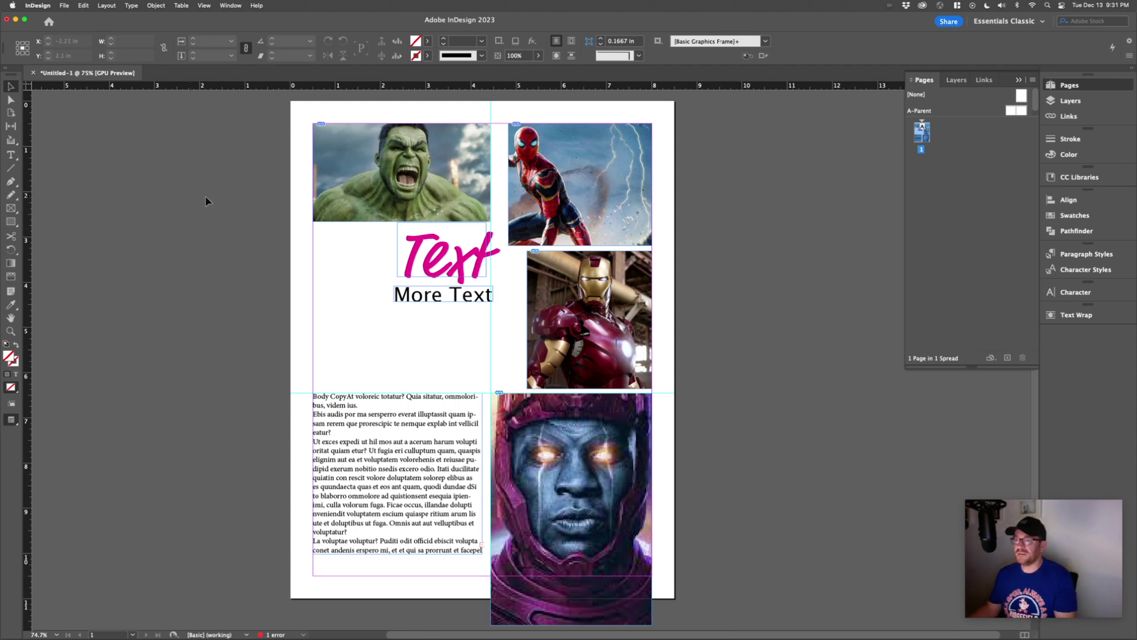
# - Save the untitled layout to the Desktop as TestFile.indd using Save As
pyautogui.click(66, 5)
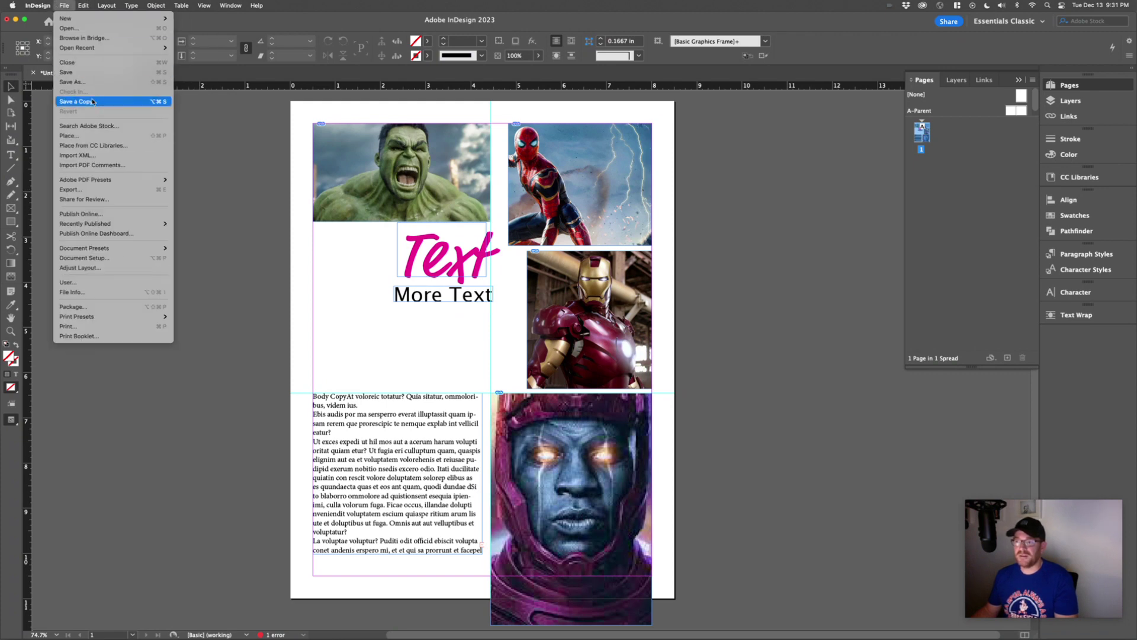
pyautogui.click(485, 217)
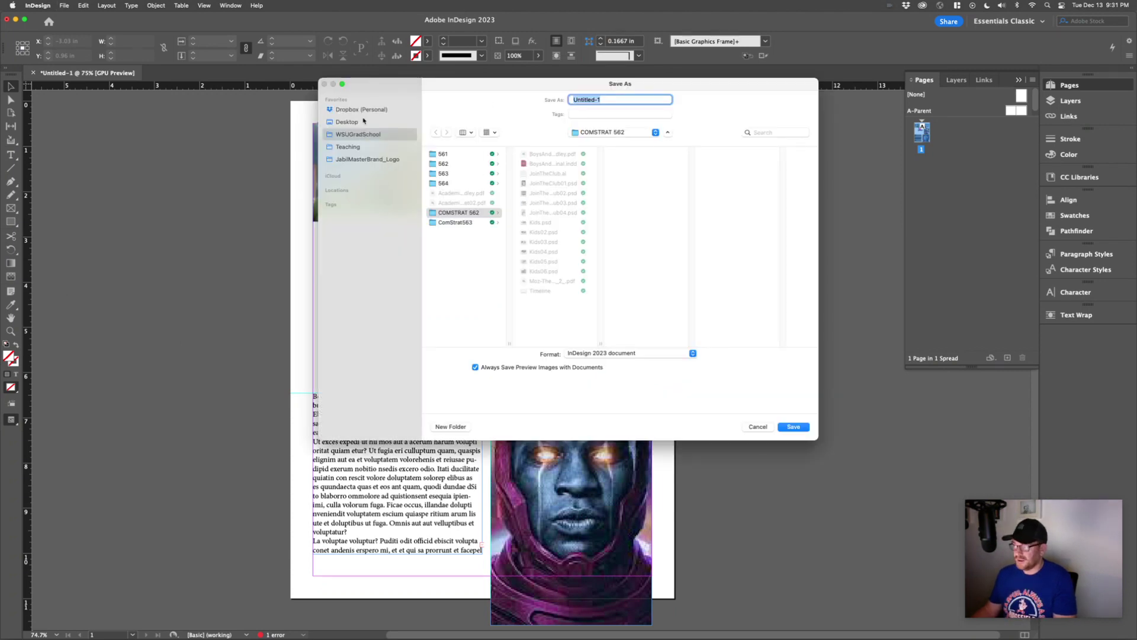
pyautogui.click(350, 121)
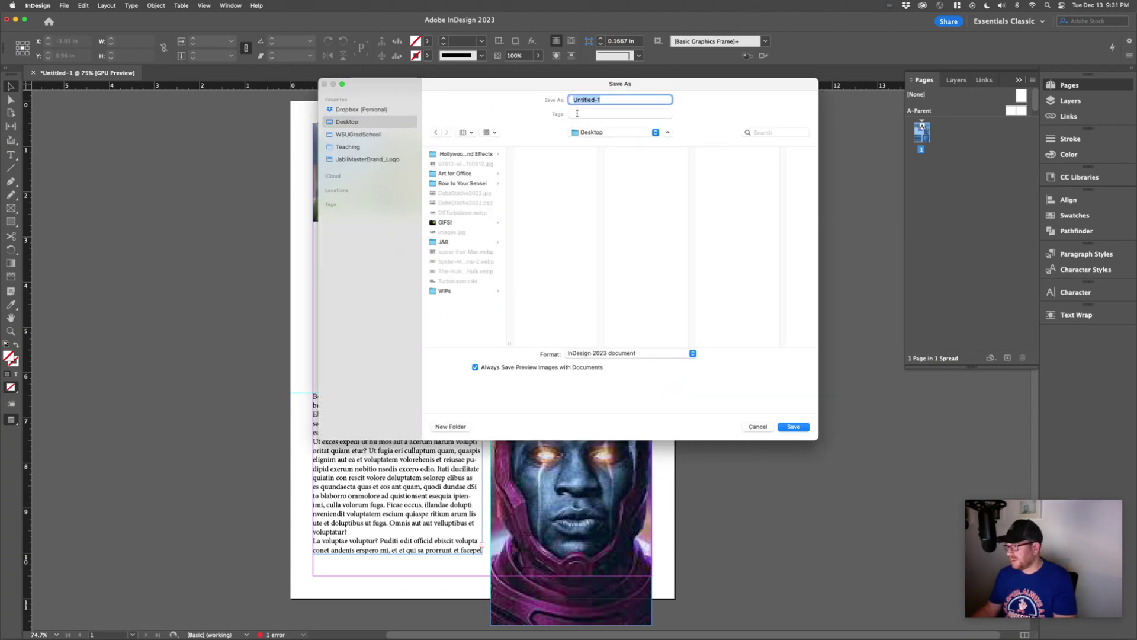
pyautogui.write('Test')
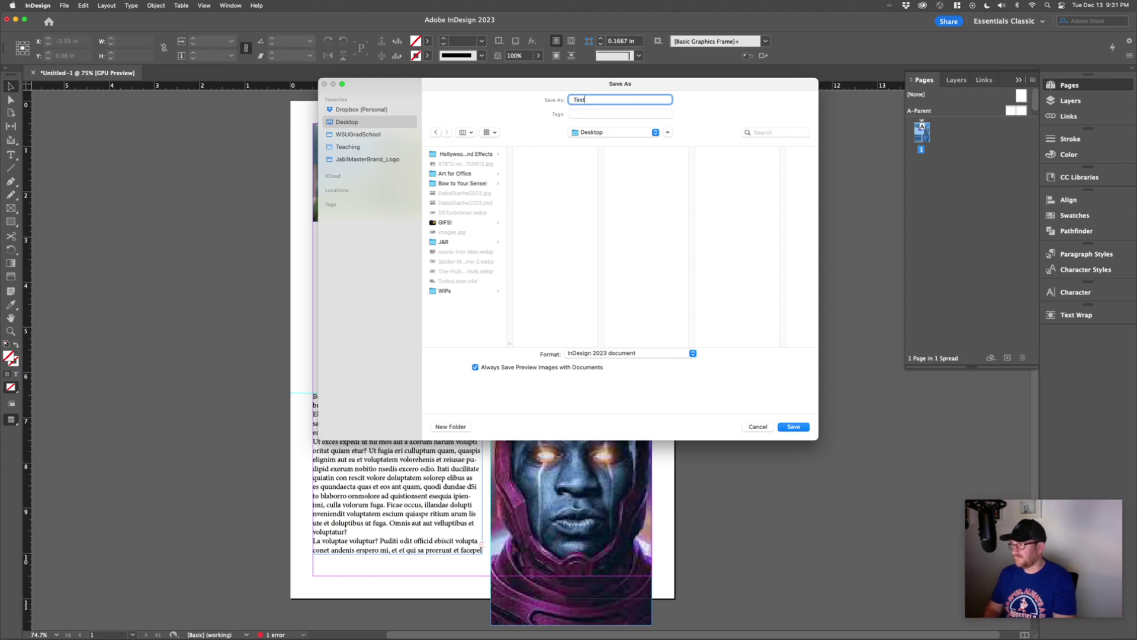
pyautogui.write('File')
pyautogui.press('Return')
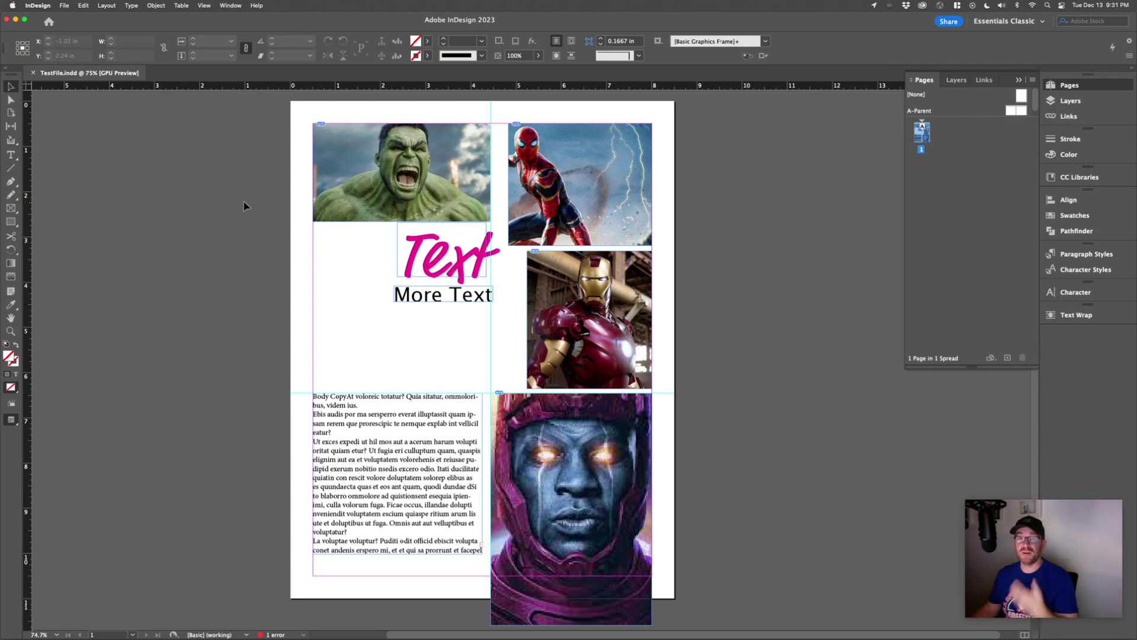
# - Review the Package summary's Fonts, Links and Images, Colors and Inks, Print Settings and Plug-ins pages
pyautogui.click(65, 6)
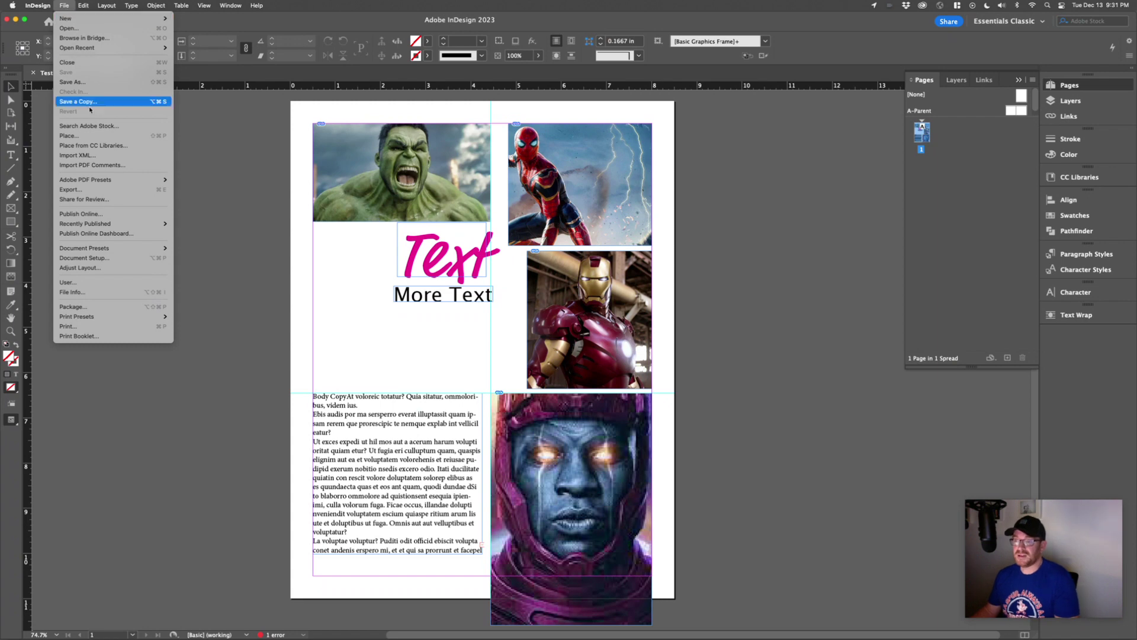
pyautogui.click(132, 308)
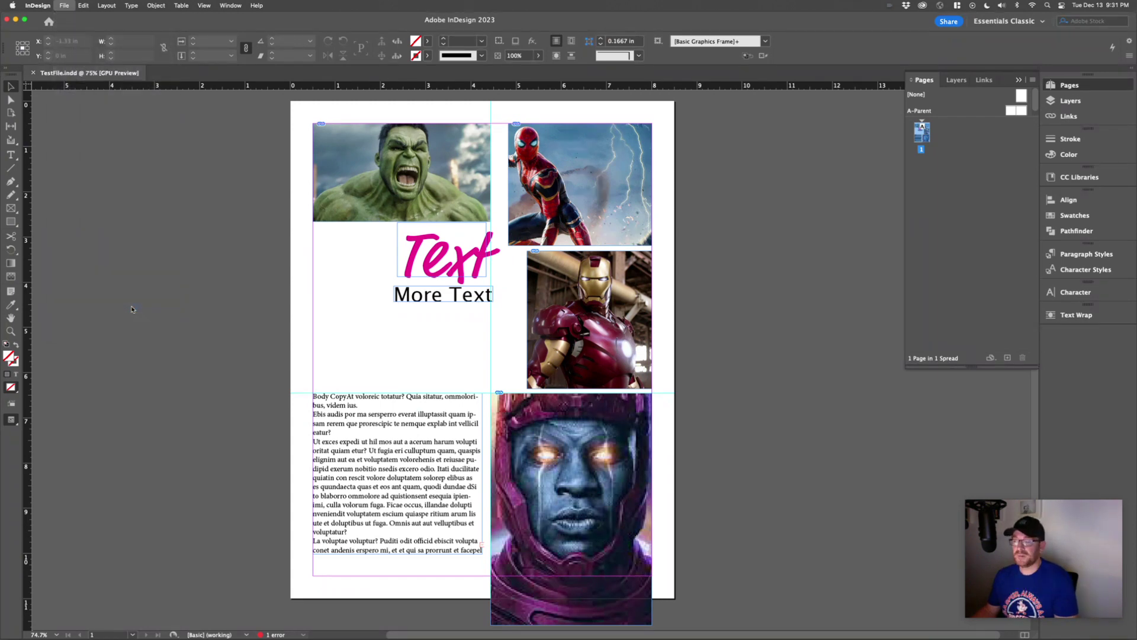
pyautogui.moveTo(579, 202); pyautogui.dragTo(449, 200)
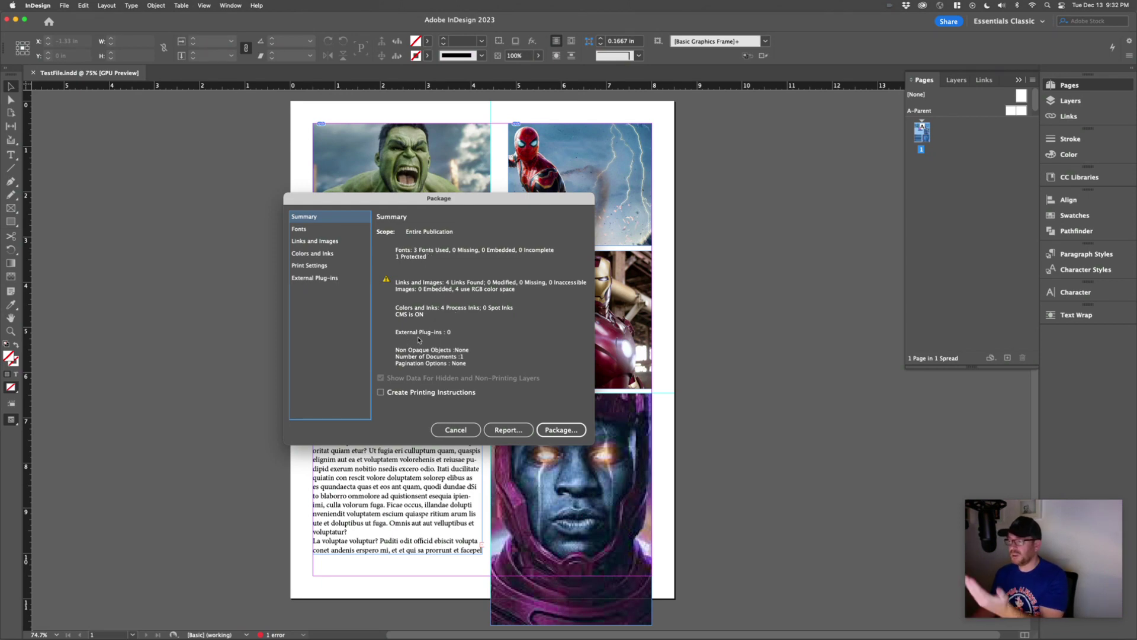
pyautogui.click(315, 231)
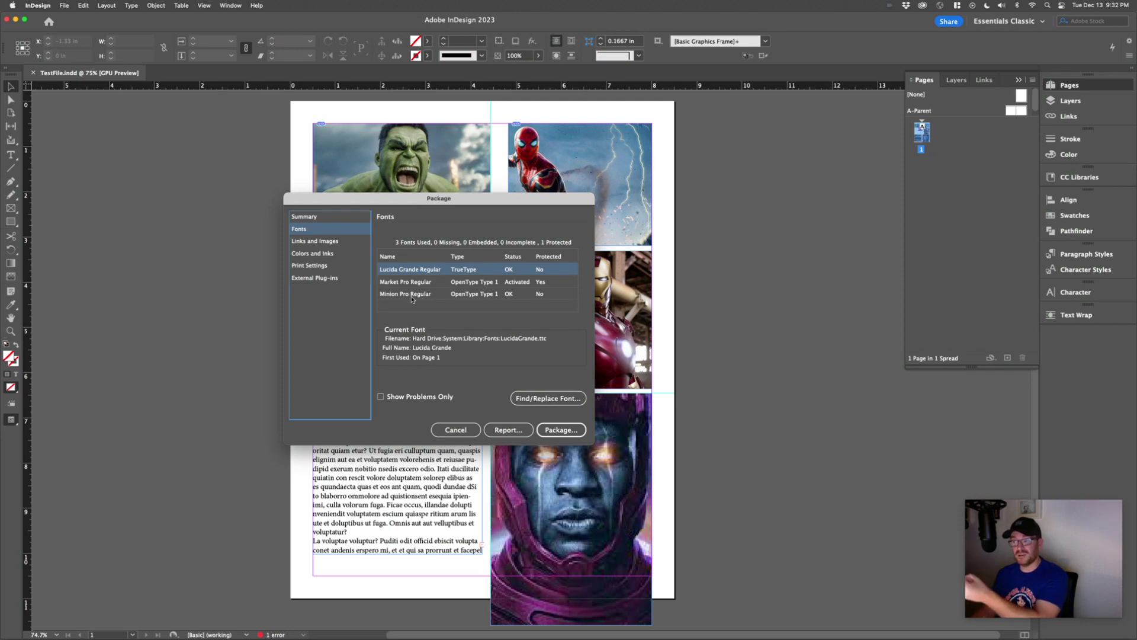
pyautogui.click(352, 242)
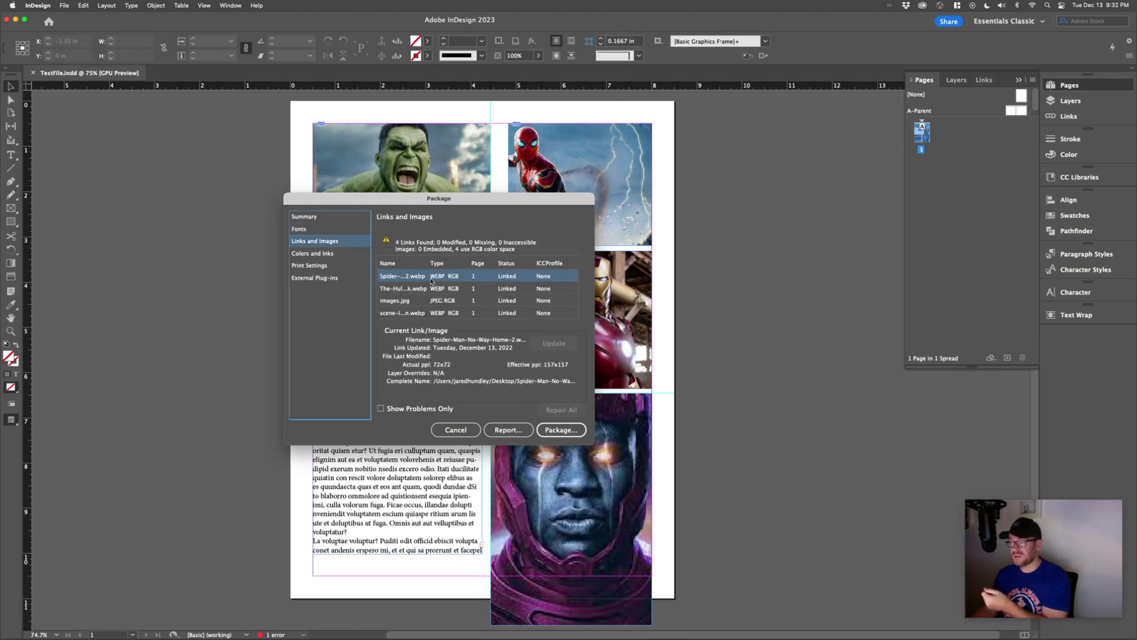
pyautogui.click(329, 254)
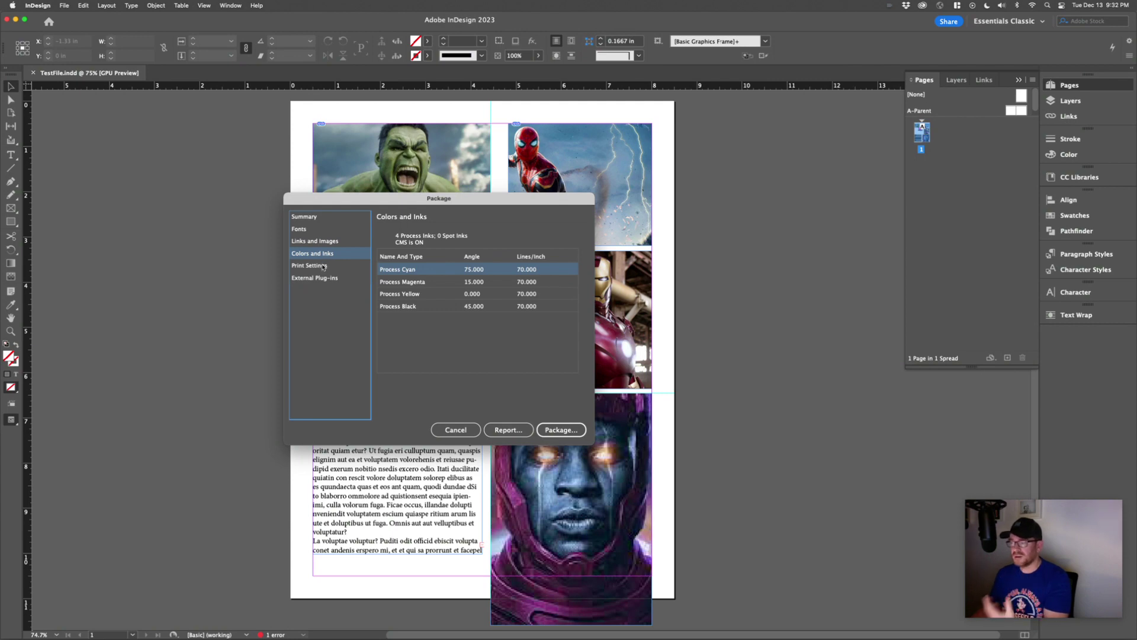
pyautogui.click(323, 267)
pyautogui.click(325, 277)
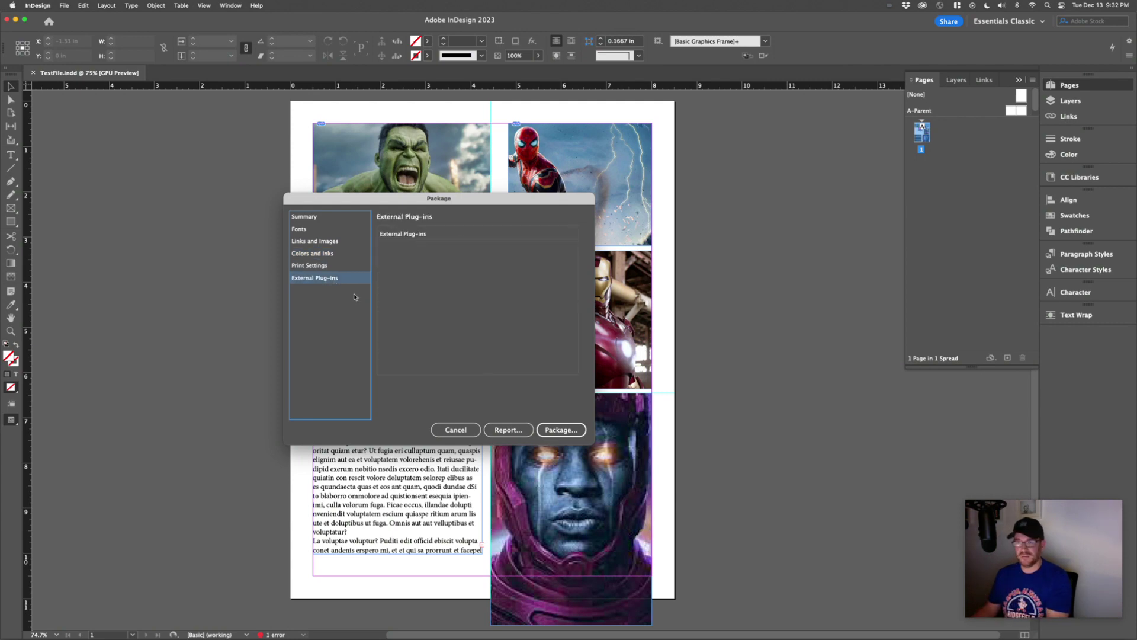
# - Package into TestFile Folder with fonts, links, IDML and PDF, accepting the overset text warning
pyautogui.click(563, 430)
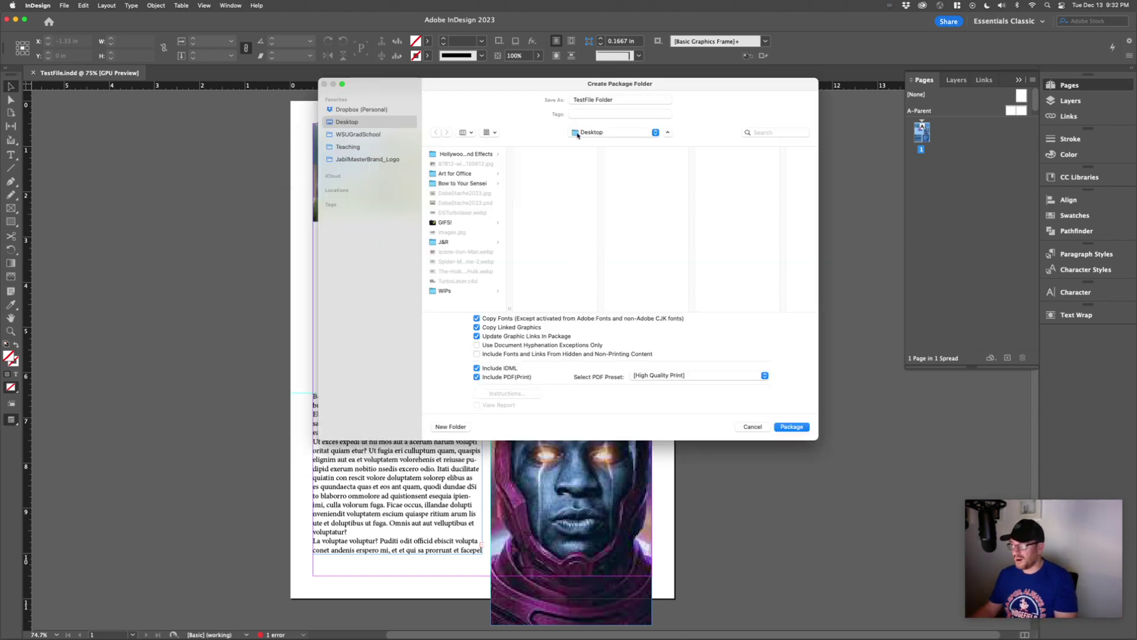
pyautogui.click(804, 427)
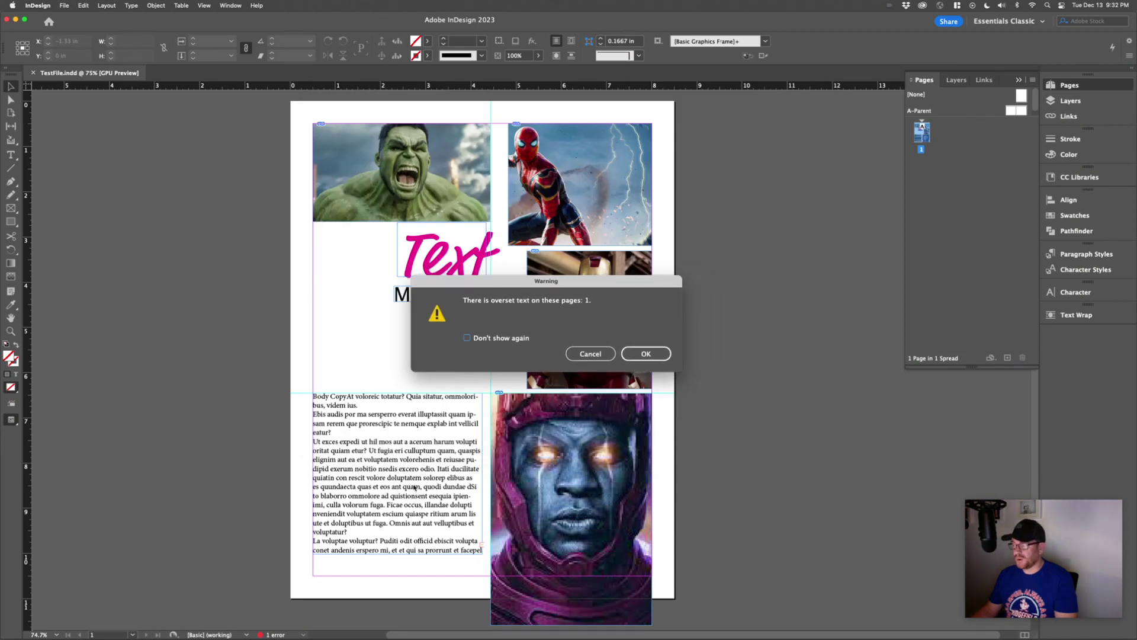
pyautogui.click(646, 354)
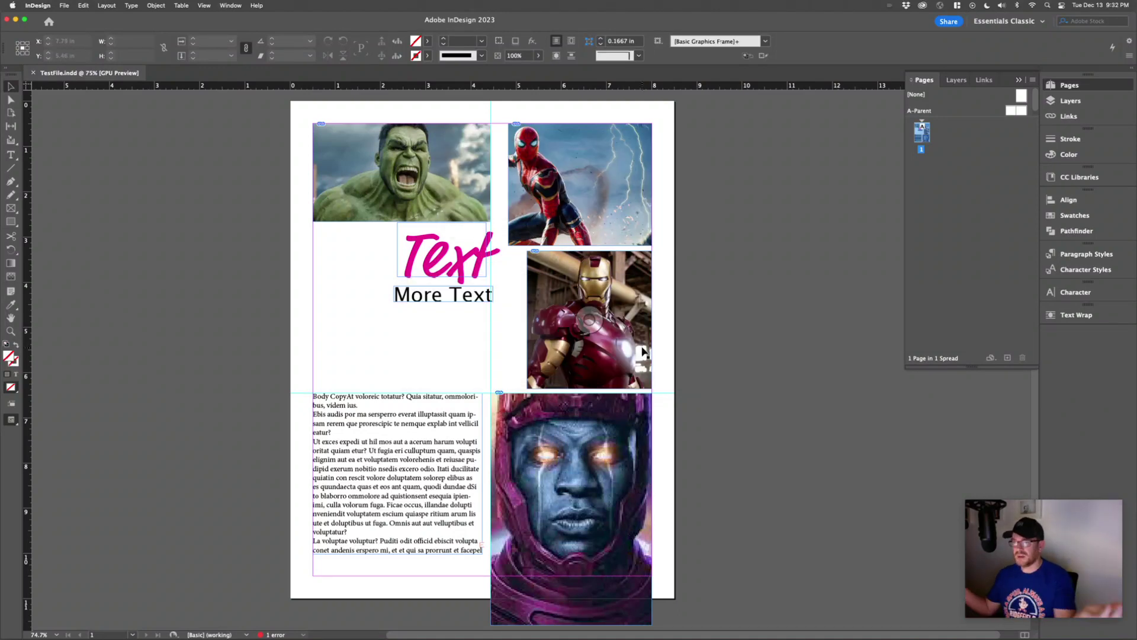
# - Hide InDesign and delete the two DabaStache files from the desktop
pyautogui.press('super+h')
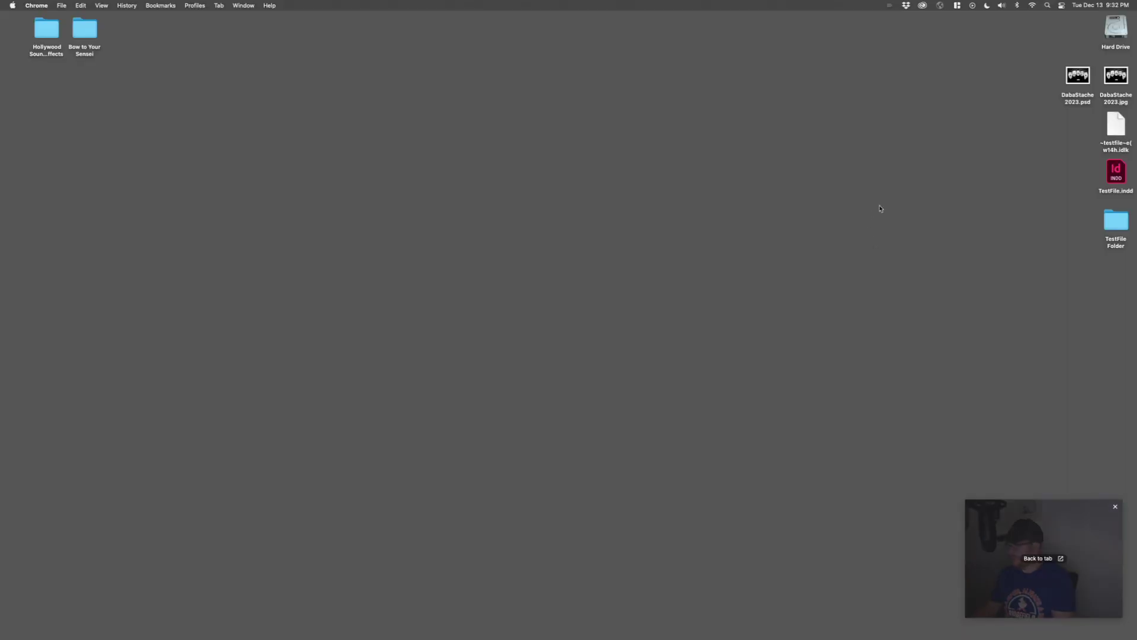
pyautogui.moveTo(1041, 96); pyautogui.dragTo(1125, 84)
pyautogui.press('super+BackSpace')
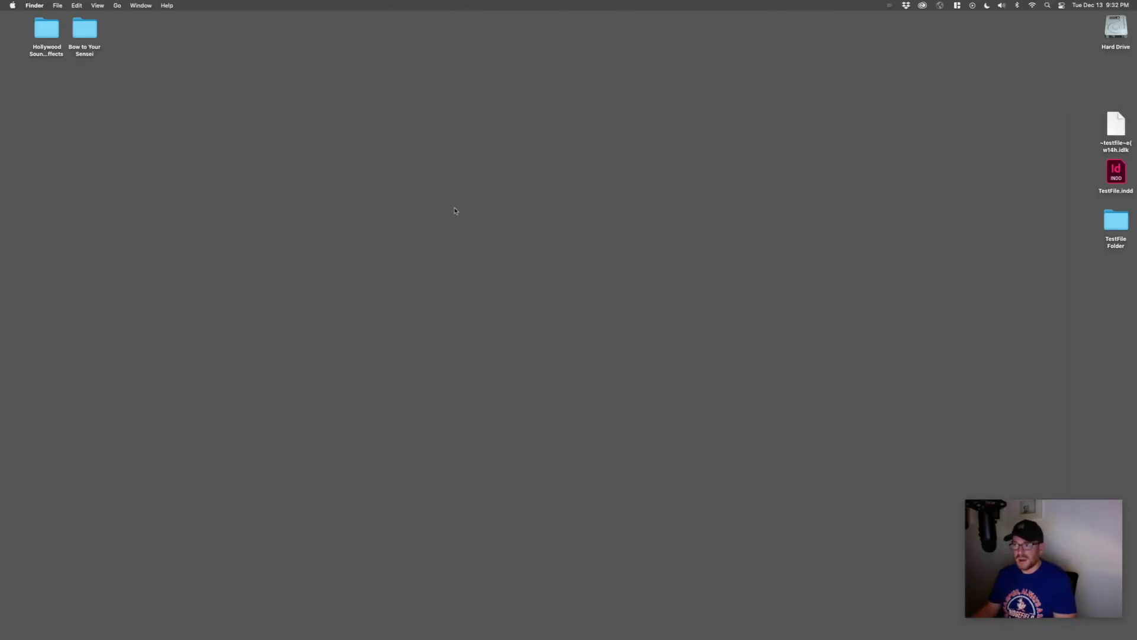
# - In TestFile Folder, preview the LucidaGrande.ttc and MinionPro-Regular.otf fonts in Document fonts
pyautogui.doubleClick(1124, 224)
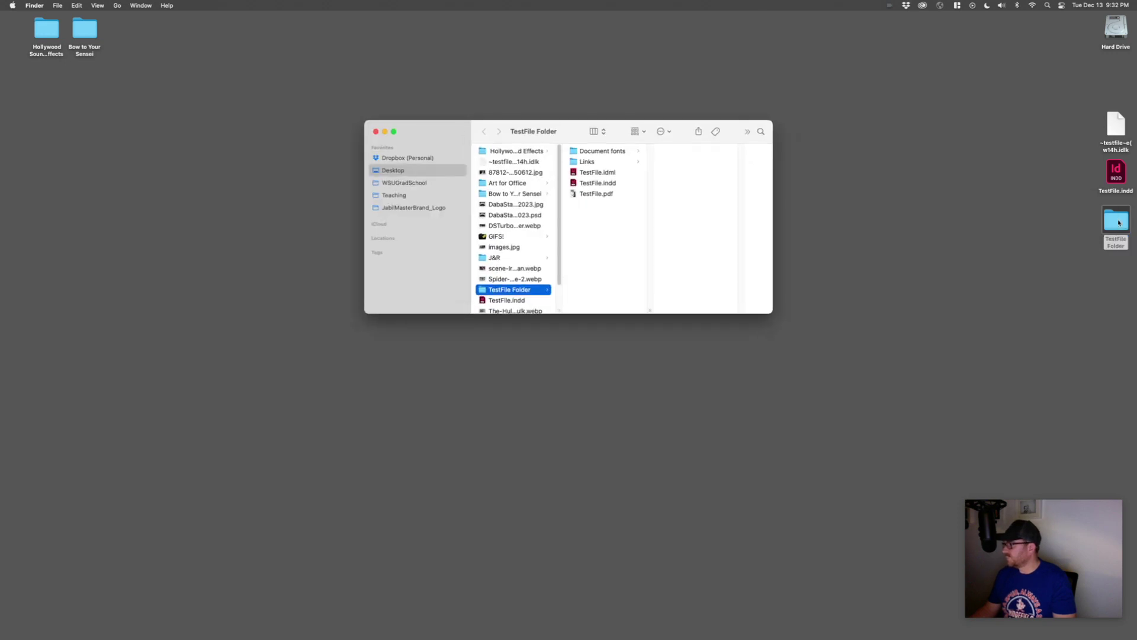
pyautogui.moveTo(577, 121); pyautogui.dragTo(329, 144)
pyautogui.click(354, 167)
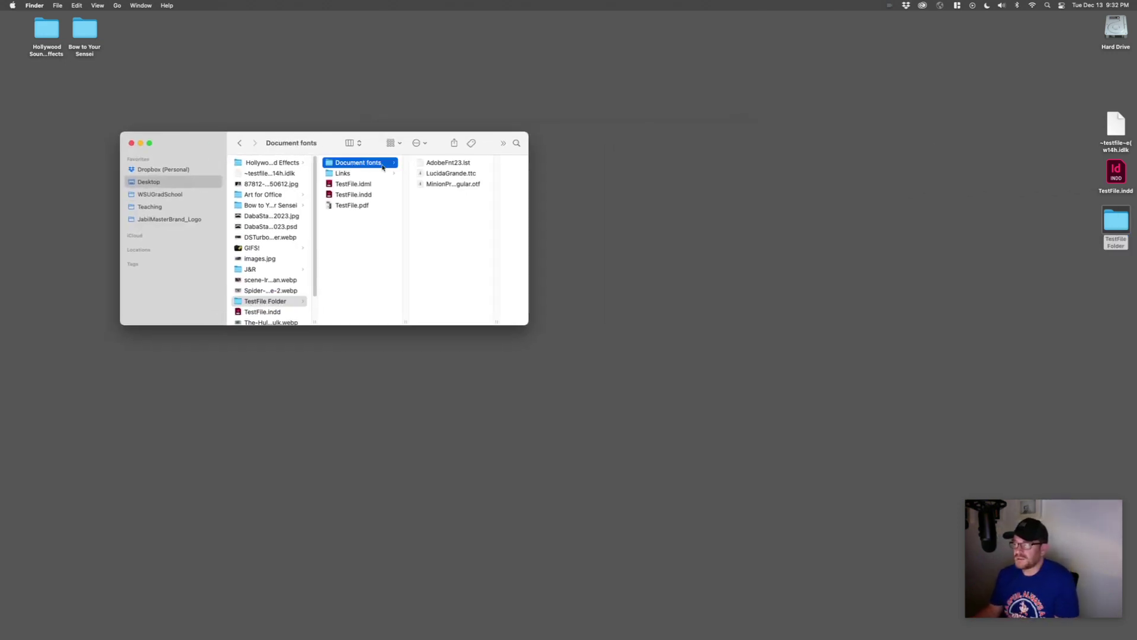
pyautogui.click(439, 173)
pyautogui.press('space')
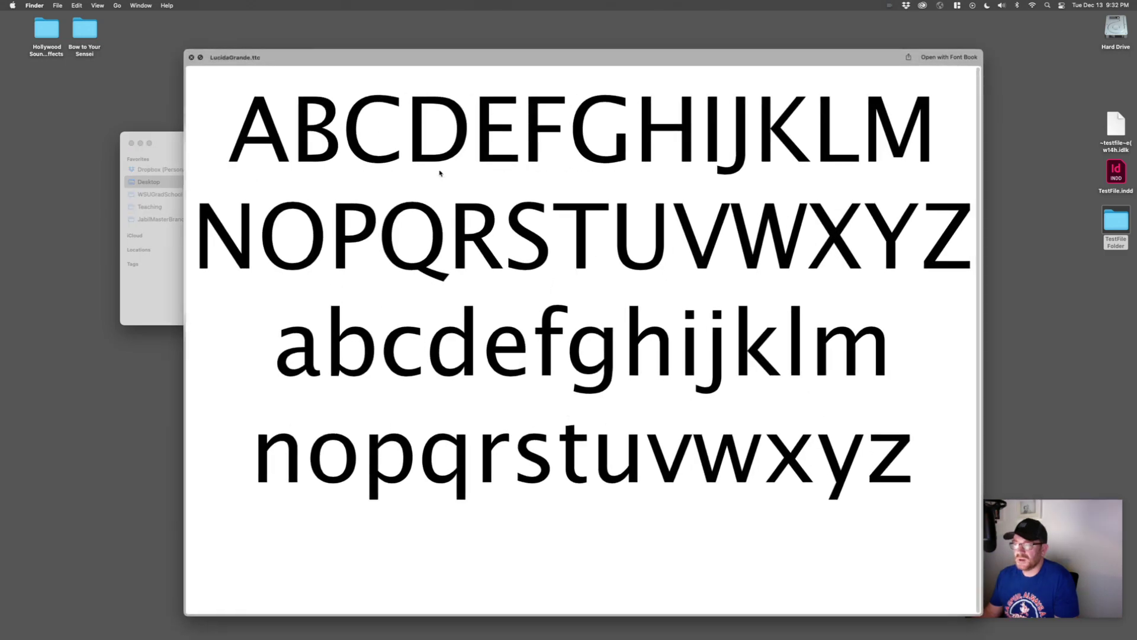
pyautogui.press('space')
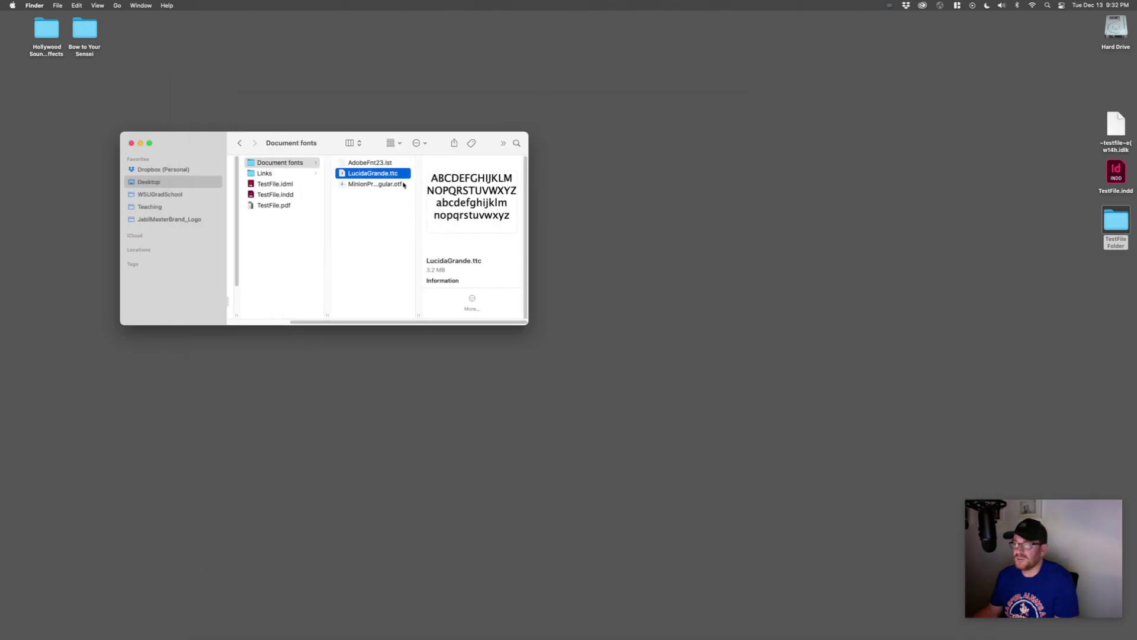
pyautogui.click(404, 184)
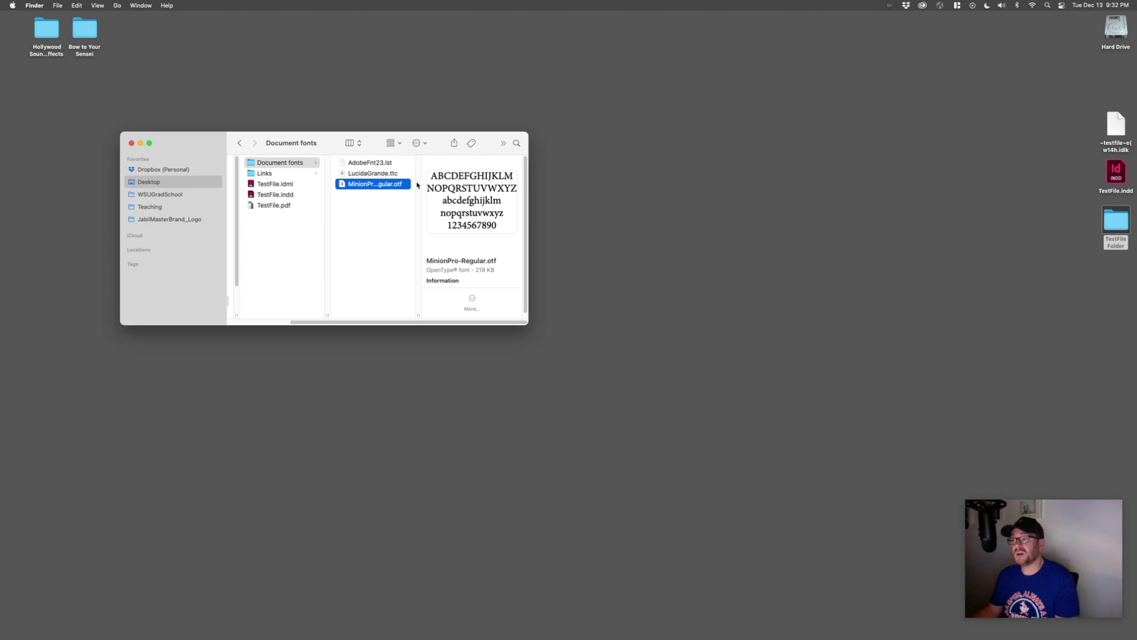
pyautogui.press('space')
# - Preview the linked images in Links: images.jpg, Iron Man, Spider-Man webp and Hulk
pyautogui.press('space')
pyautogui.click(286, 173)
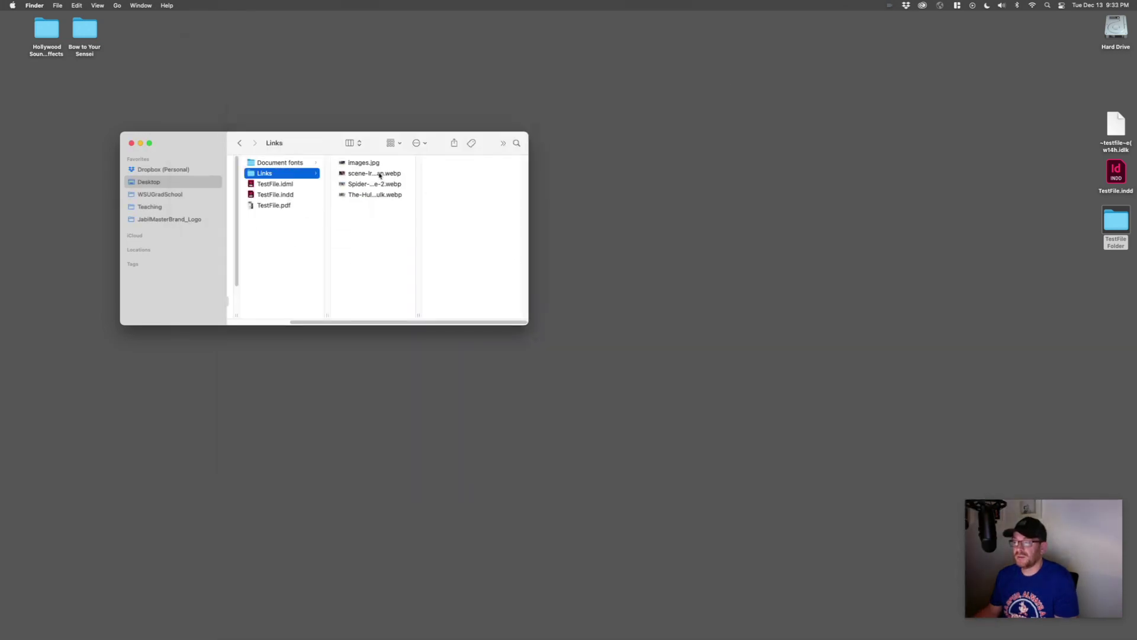
pyautogui.click(384, 164)
pyautogui.press('space')
pyautogui.click(380, 173)
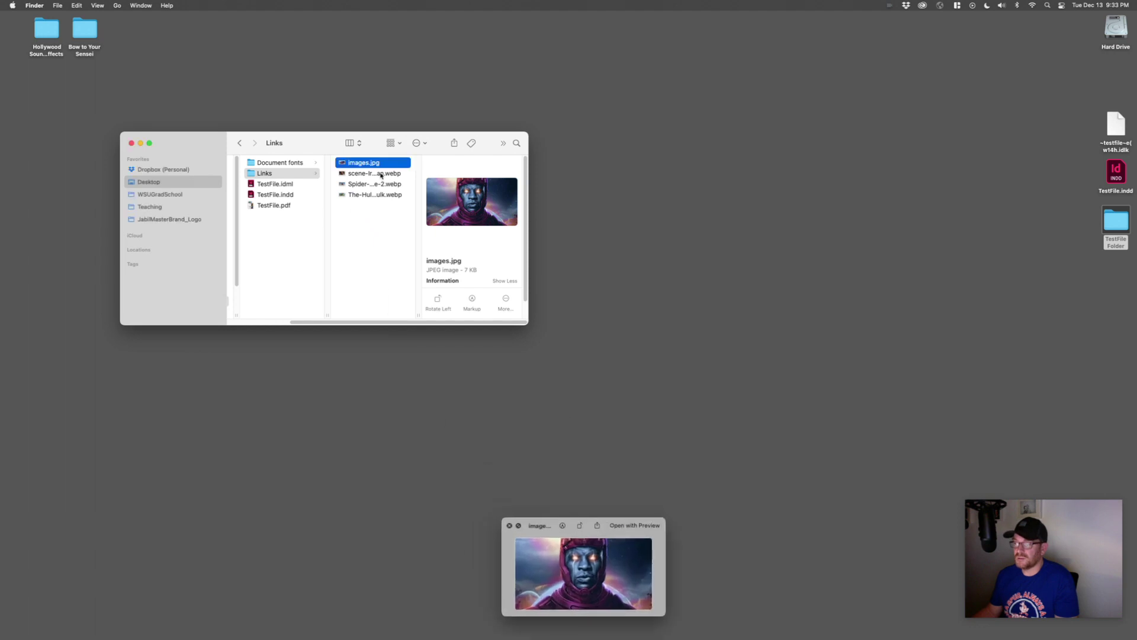
pyautogui.press('space')
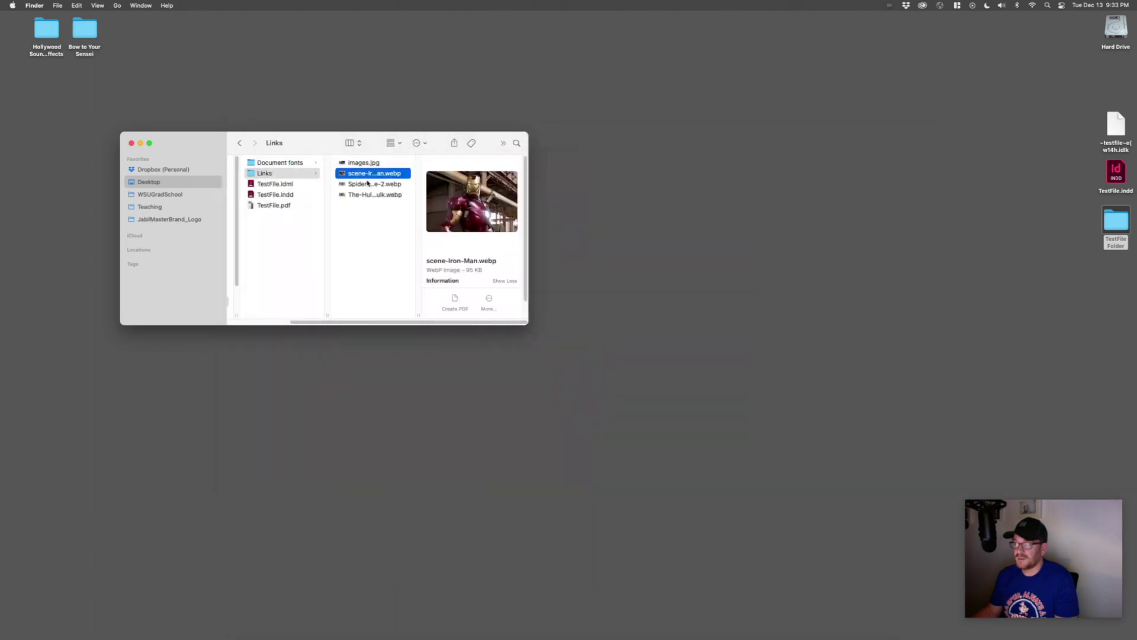
pyautogui.click(369, 184)
pyautogui.click(370, 194)
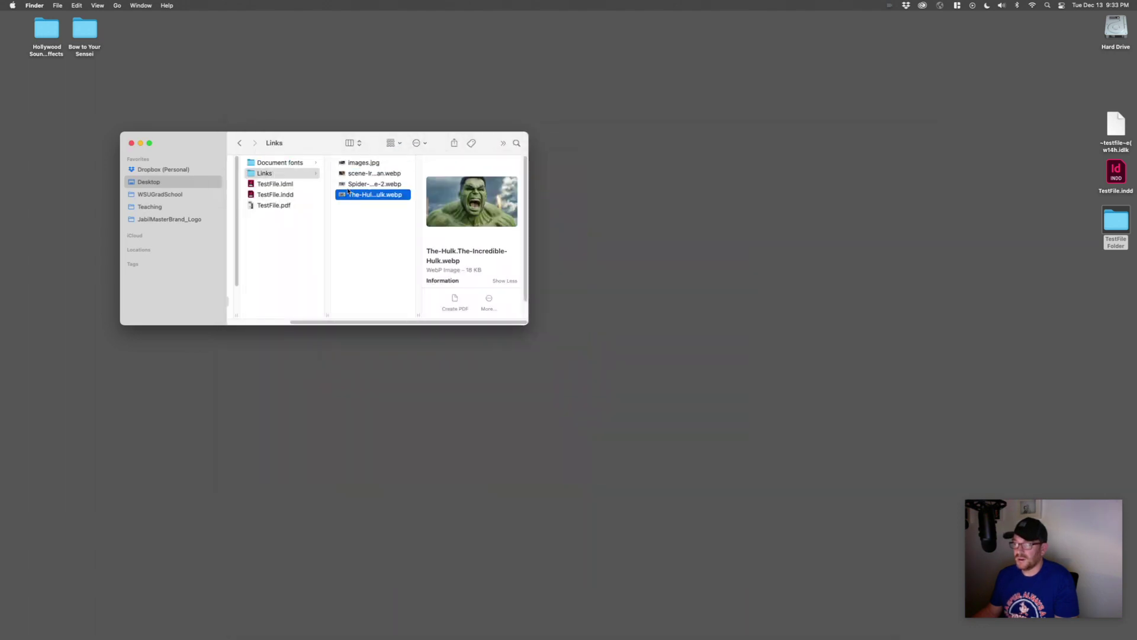
# - Preview TestFile.idml, TestFile.indd and the exported TestFile.pdf at the folder's top level
pyautogui.press('Left')
pyautogui.click(296, 185)
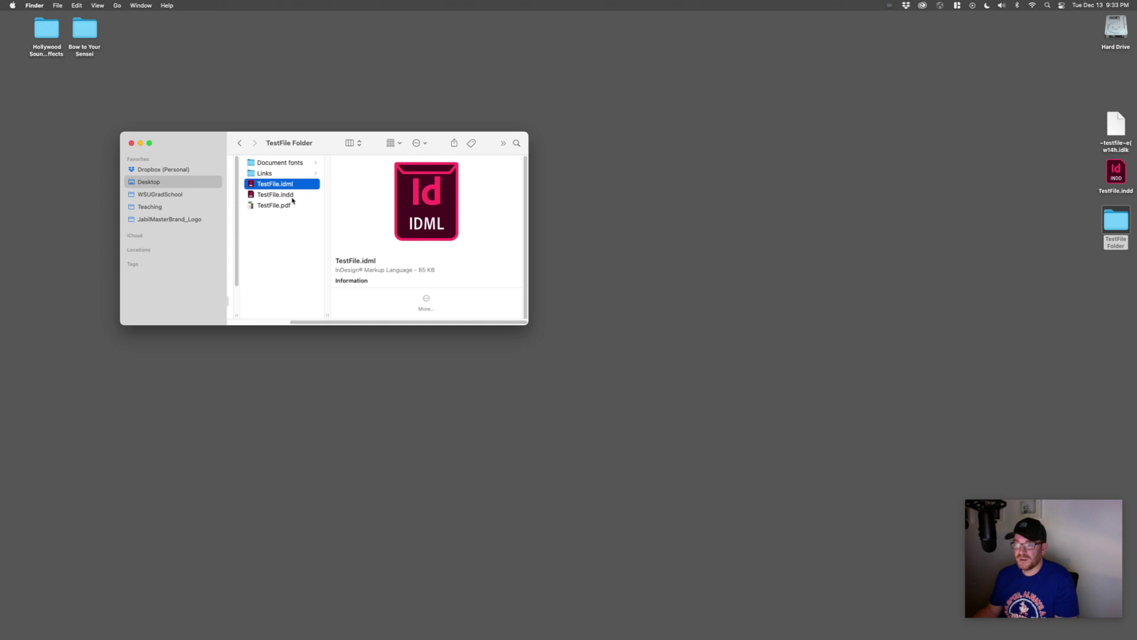
pyautogui.click(293, 199)
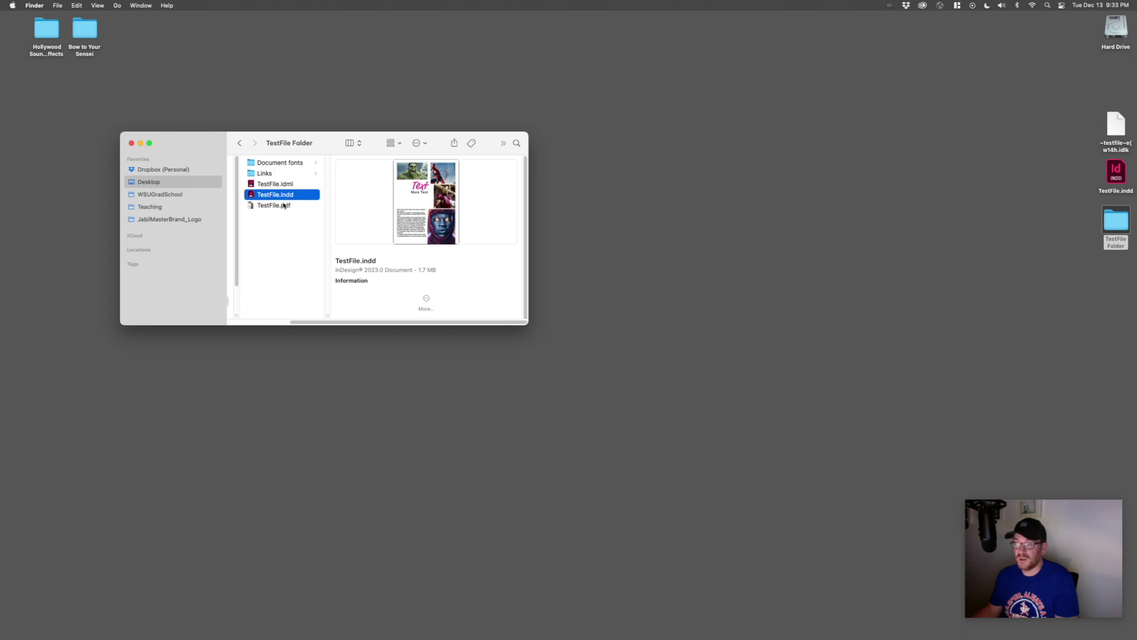
pyautogui.click(286, 206)
pyautogui.press('space')
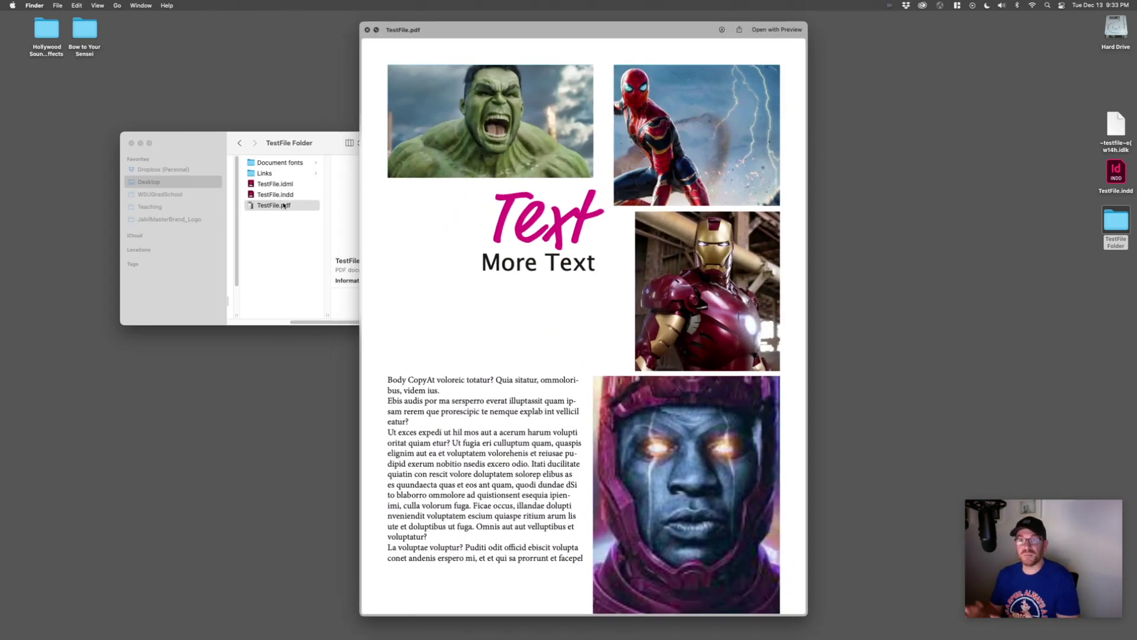
pyautogui.press('space')
# - Close the folder window, move TestFile Folder to the desktop centre and compress it to a zip
pyautogui.moveTo(305, 148); pyautogui.dragTo(350, 145)
pyautogui.press('super+w')
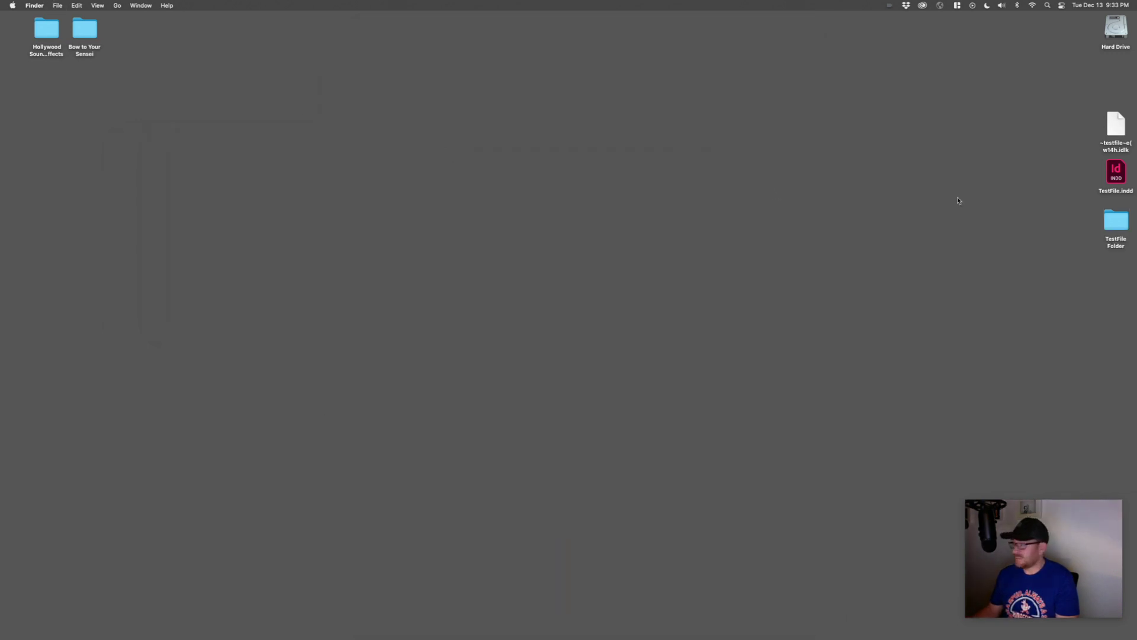
pyautogui.moveTo(1118, 218); pyautogui.dragTo(393, 171)
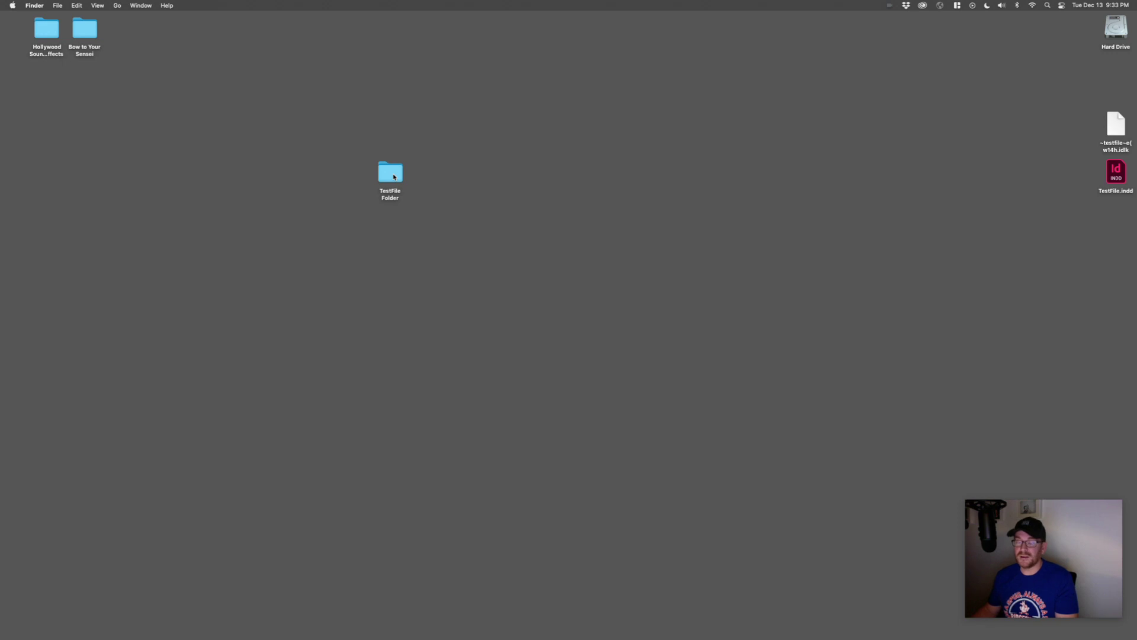
pyautogui.click(394, 177)
pyautogui.rightClick(394, 177)
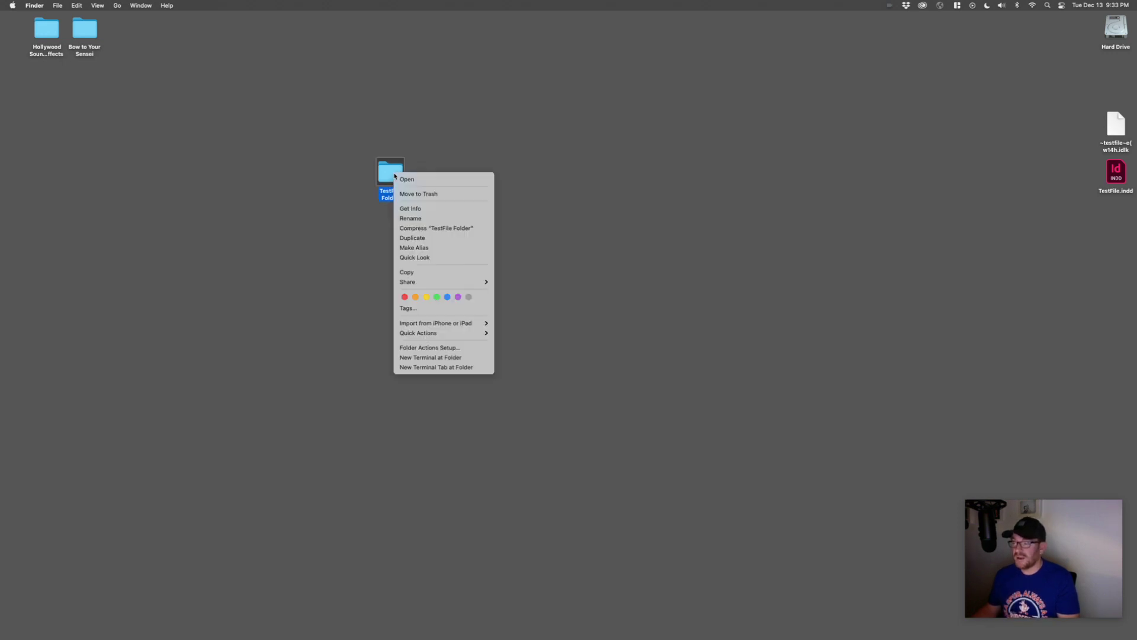
pyautogui.click(435, 229)
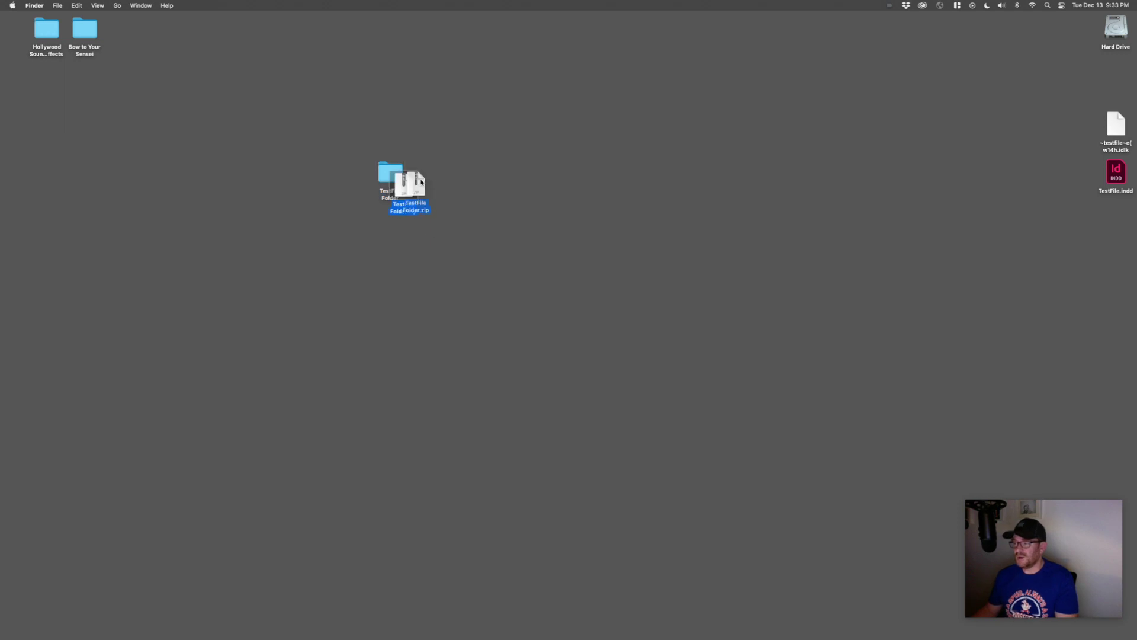
# - Move the original TestFile Folder to Trash and put TestFile Folder.zip in its place
pyautogui.click(465, 184)
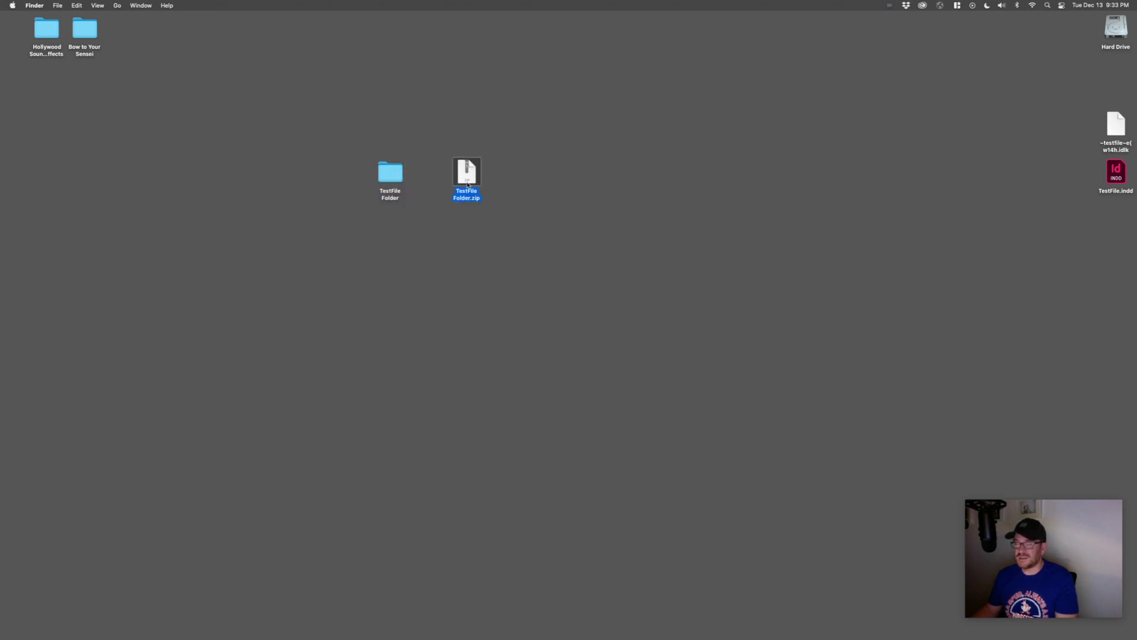
pyautogui.click(509, 168)
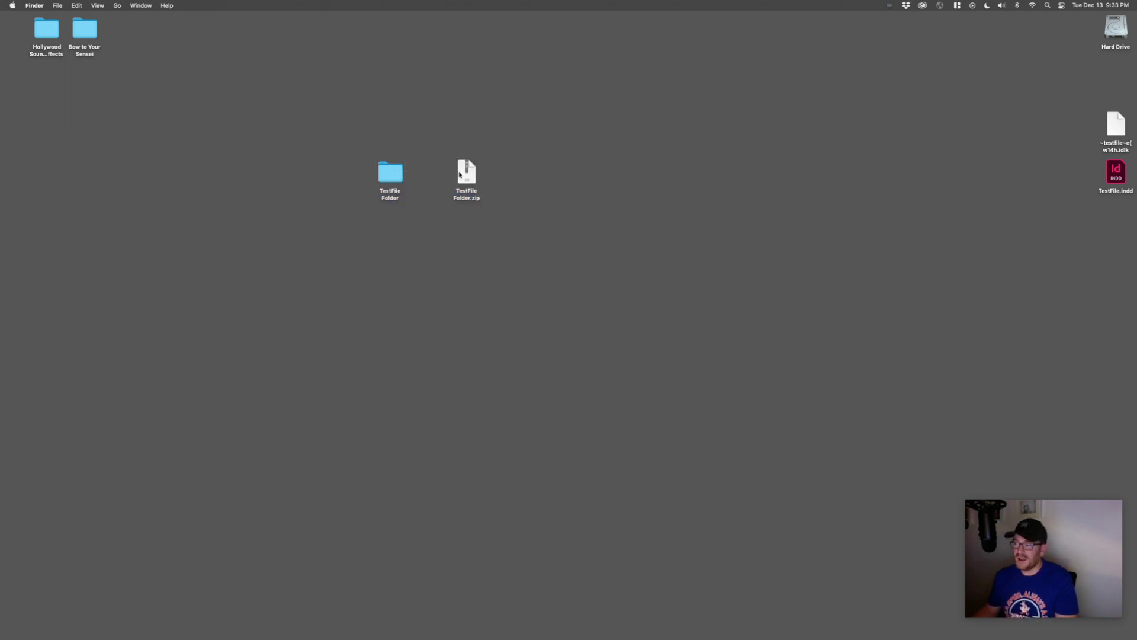
pyautogui.click(391, 171)
pyautogui.press('super+BackSpace')
pyautogui.moveTo(465, 173); pyautogui.dragTo(408, 186)
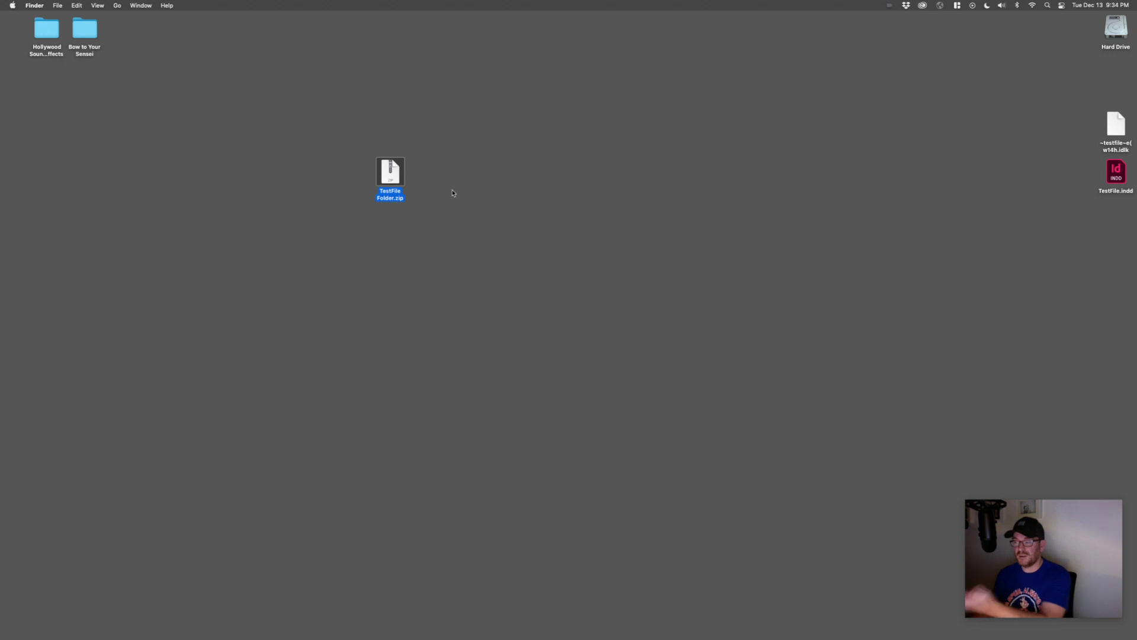
pyautogui.click(441, 236)
pyautogui.doubleClick(390, 172)
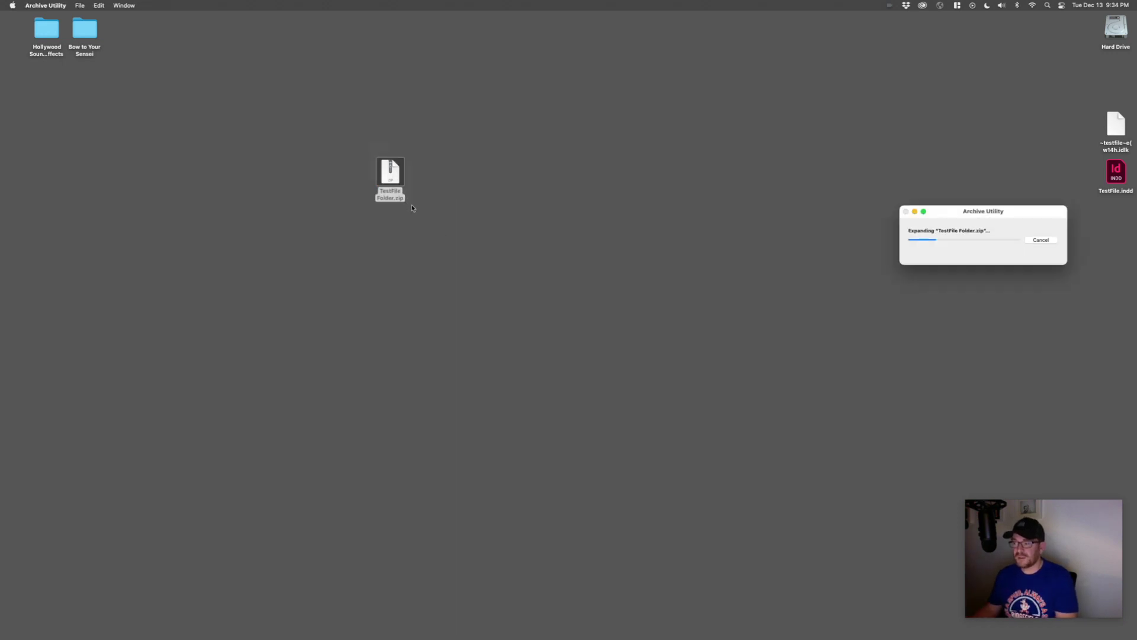
pyautogui.click(400, 170)
pyautogui.doubleClick(401, 171)
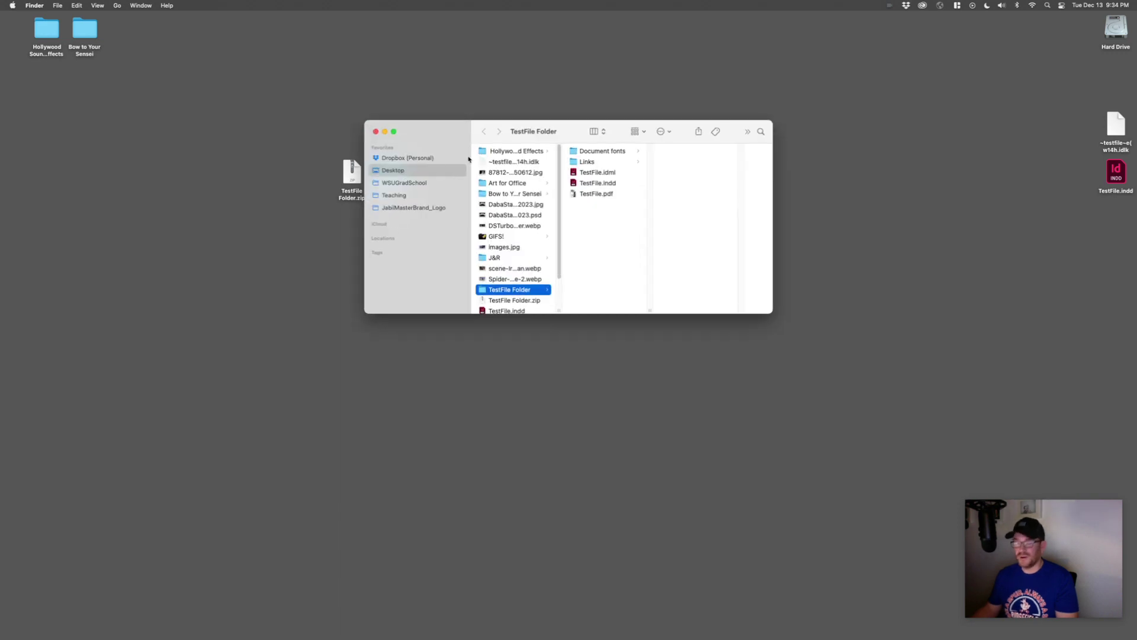
pyautogui.moveTo(454, 133); pyautogui.dragTo(472, 140)
pyautogui.press('super+w')
pyautogui.click(394, 172)
pyautogui.press('super+BackSpace')
pyautogui.moveTo(359, 177); pyautogui.dragTo(372, 181)
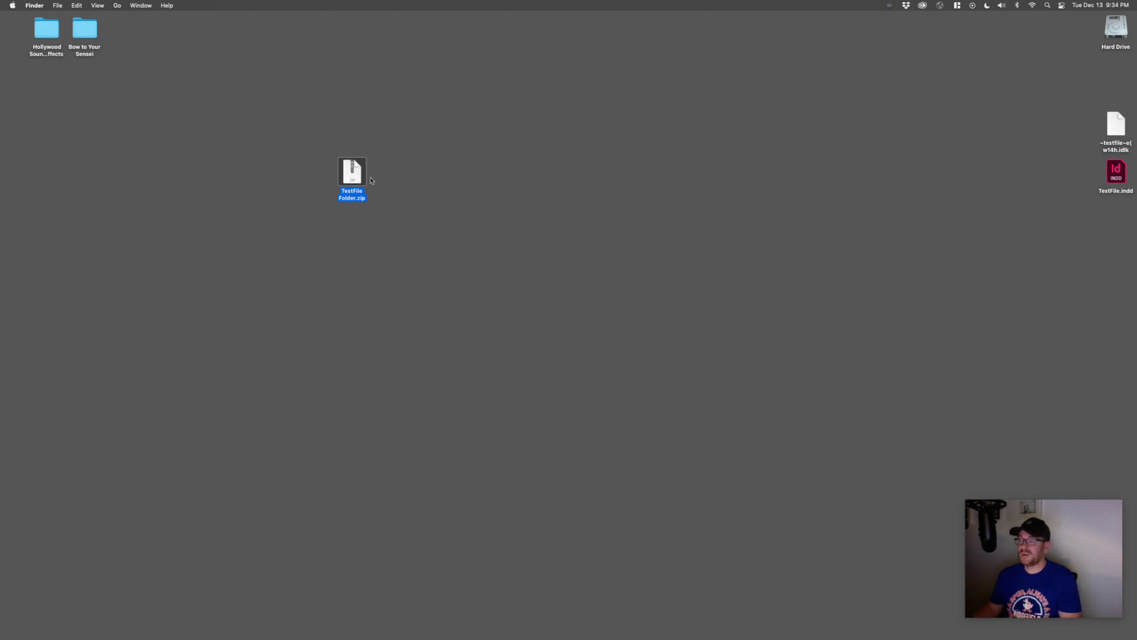
# - Drag TestFile Folder.zip to the centre of the desktop and deselect it
pyautogui.moveTo(353, 173); pyautogui.dragTo(578, 191)
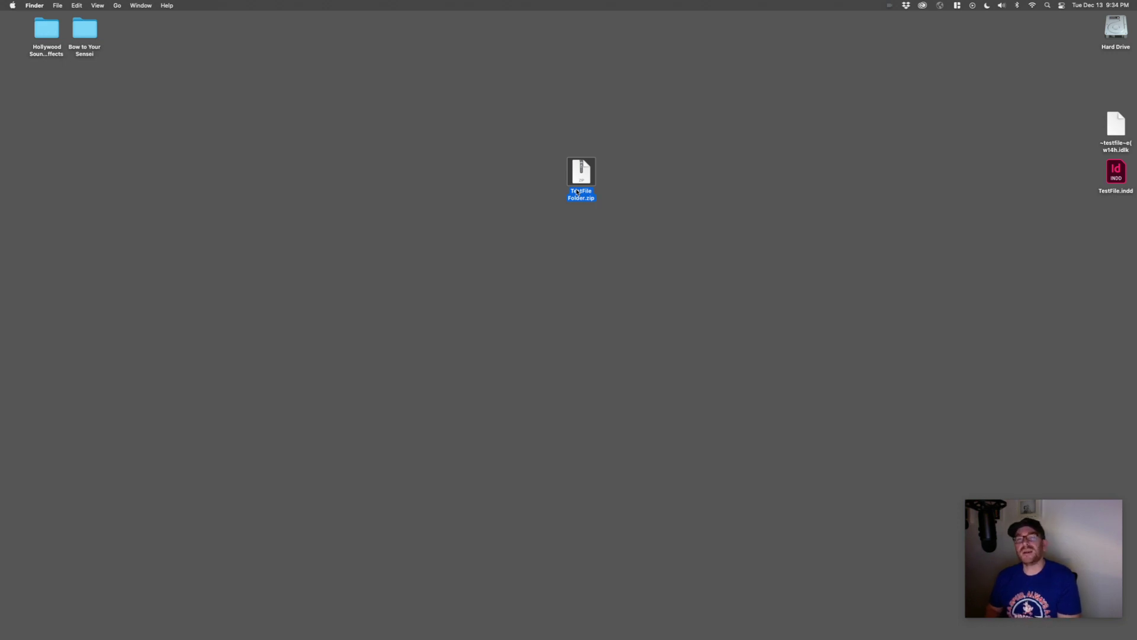
pyautogui.click(654, 264)
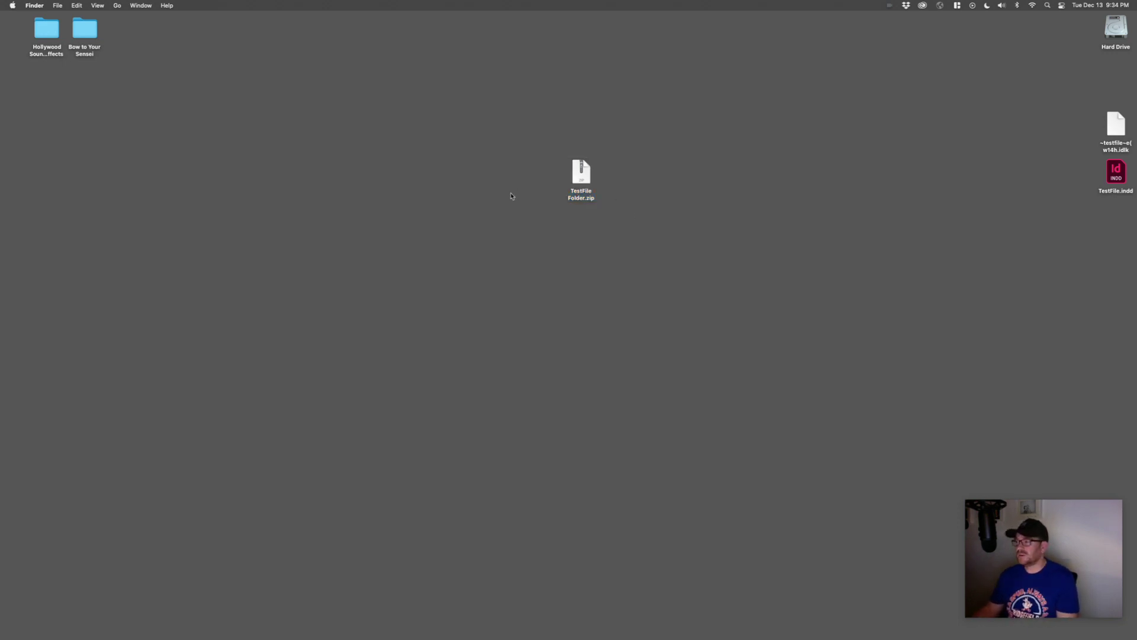
pyautogui.moveTo(541, 638)
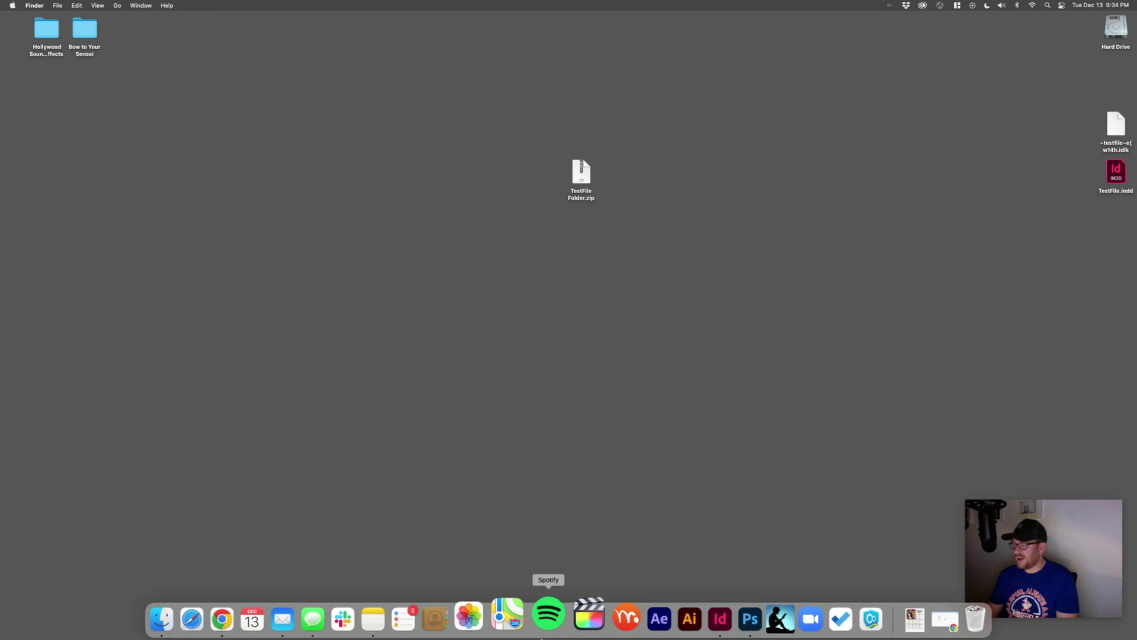